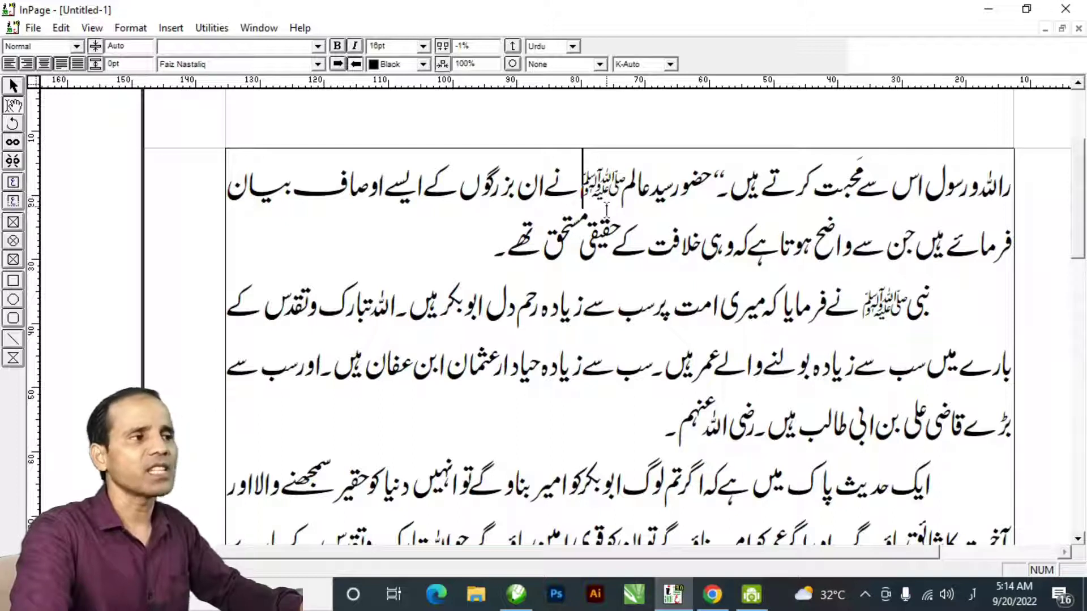
- Delete the small honorific ligature at the end of the خَاتَمُ النَّبِیّٖنَ phrase in the separate text box above the page text
key(ctrl)
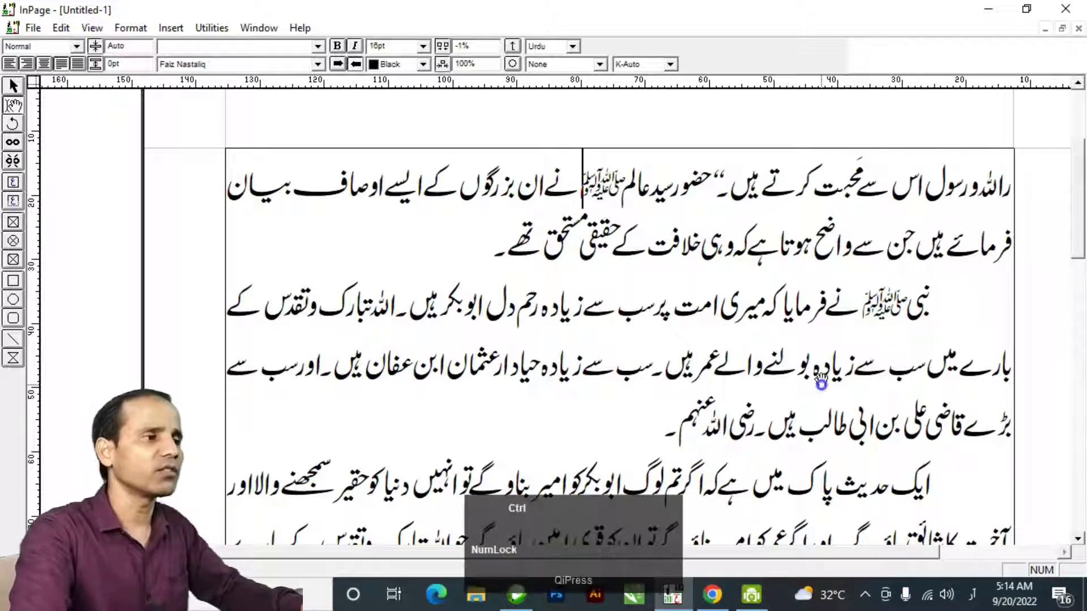
scroll(820, 378, down, 10)
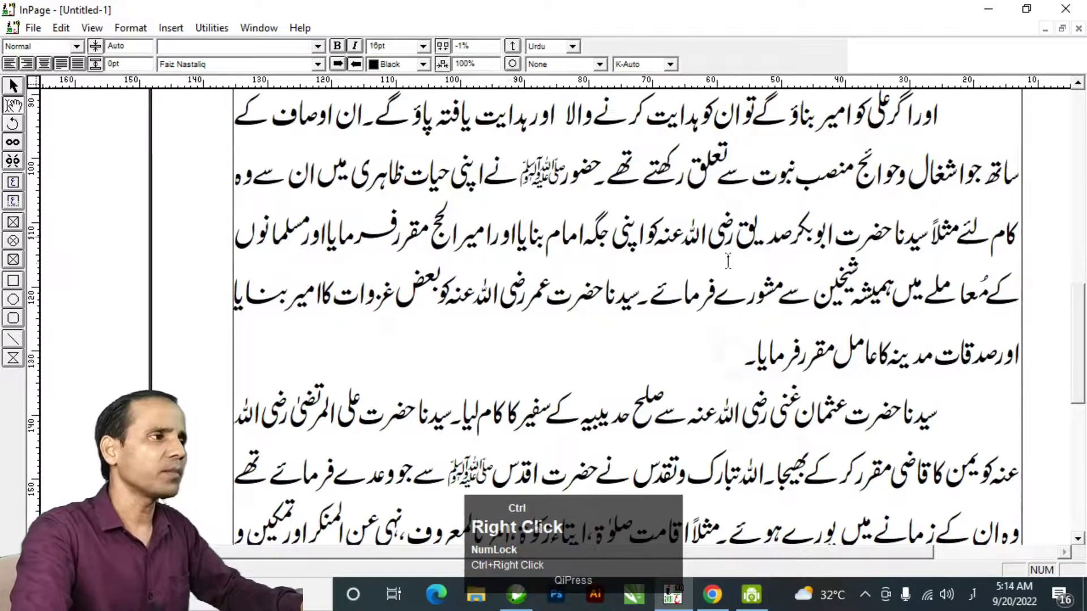
drag(728, 253, 791, 278)
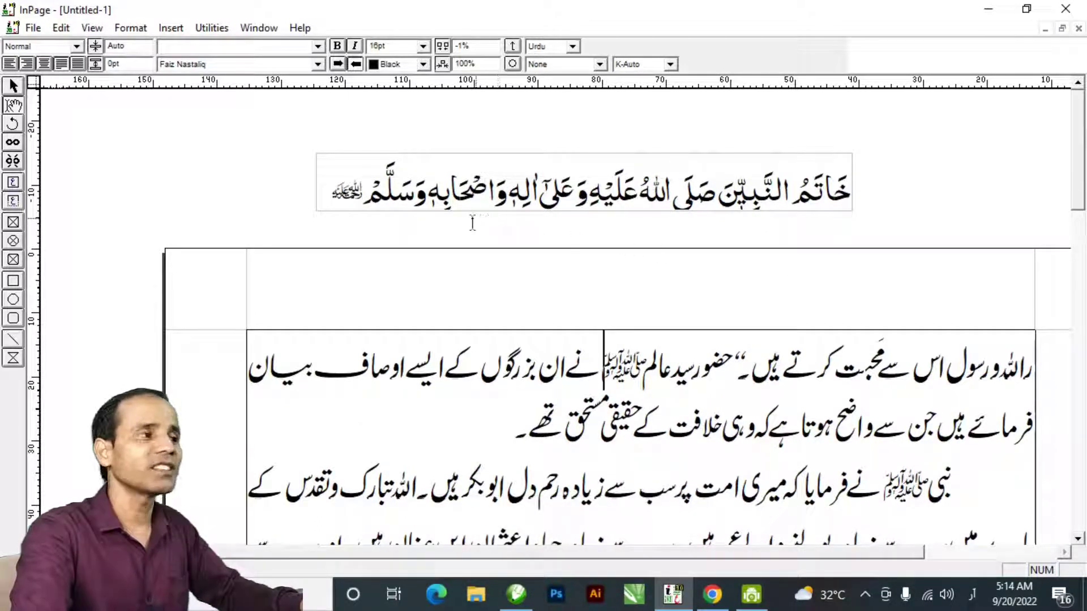
click(331, 193)
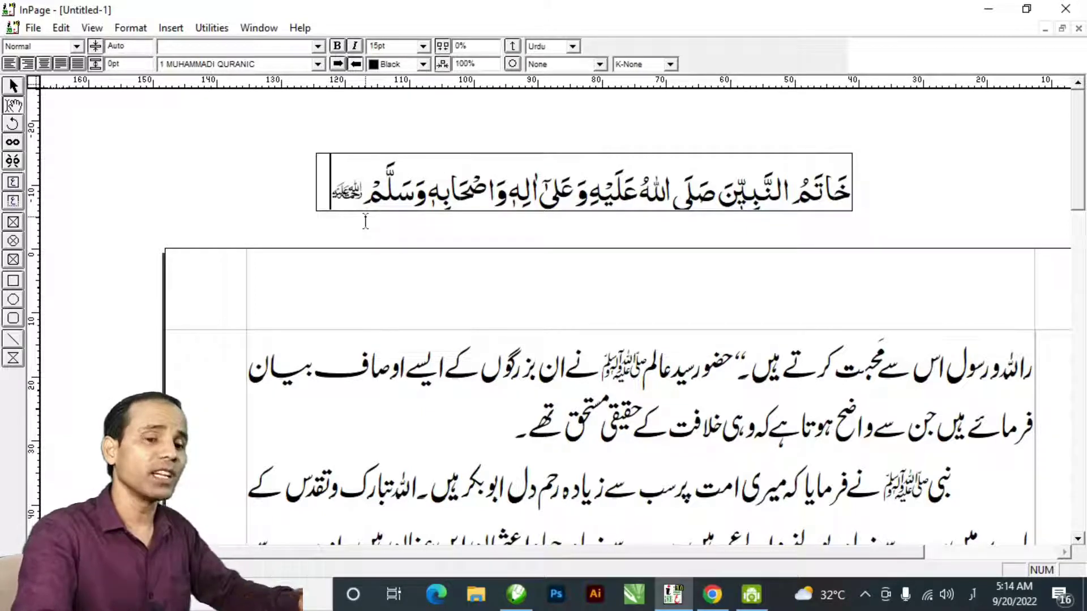
key(BackSpace)
key(BackSpace)
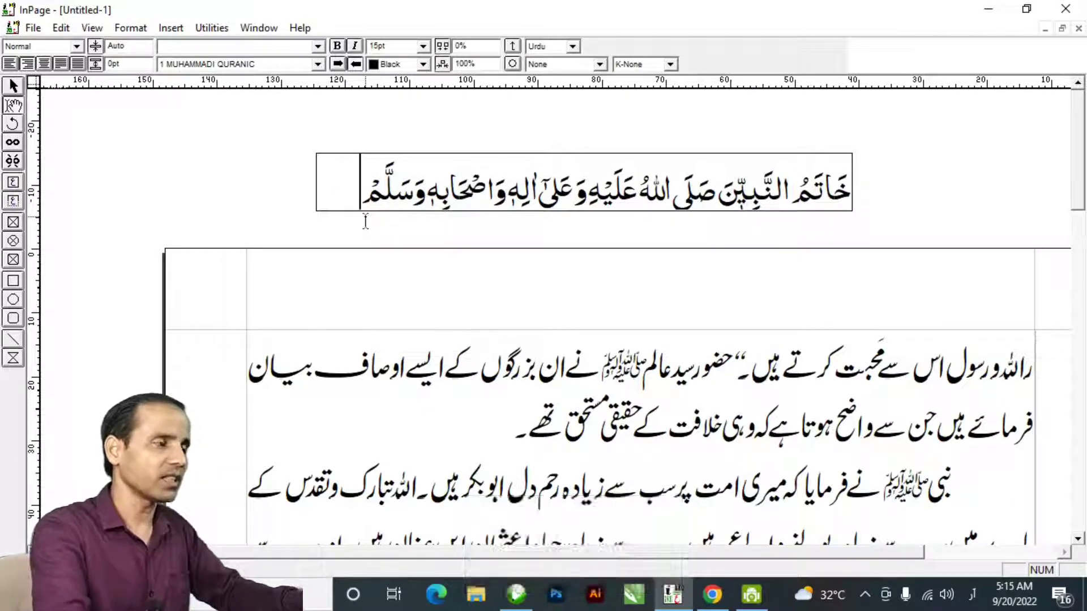
- Try the رحمۃ اللہ علیہ, ﷺ and رضی اللہ عنہ ligatures in turn at the end of the phrase, removing each one
key(shift+l)
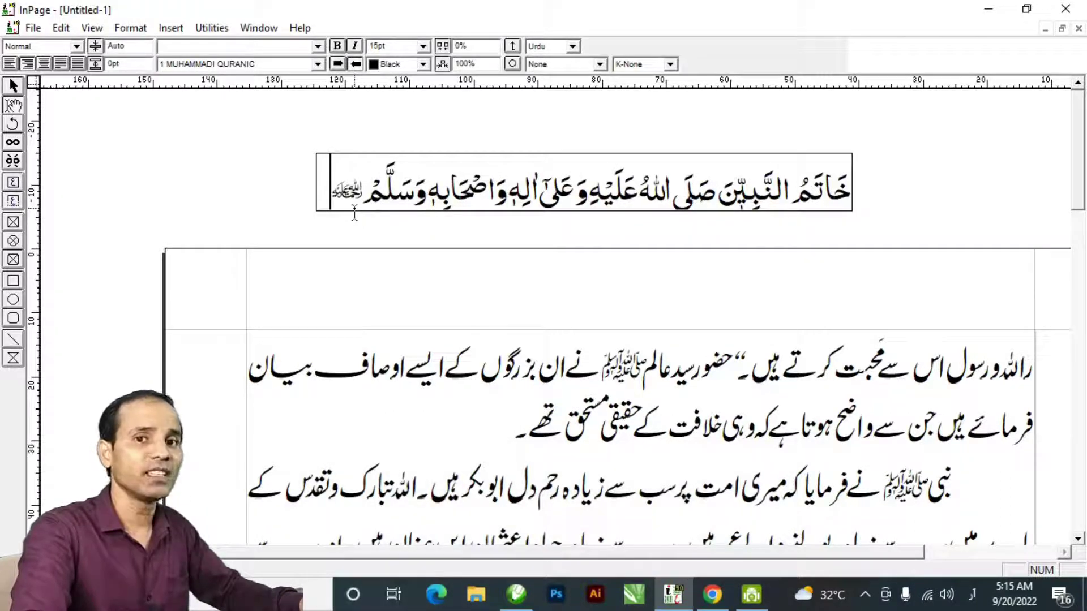
key(BackSpace)
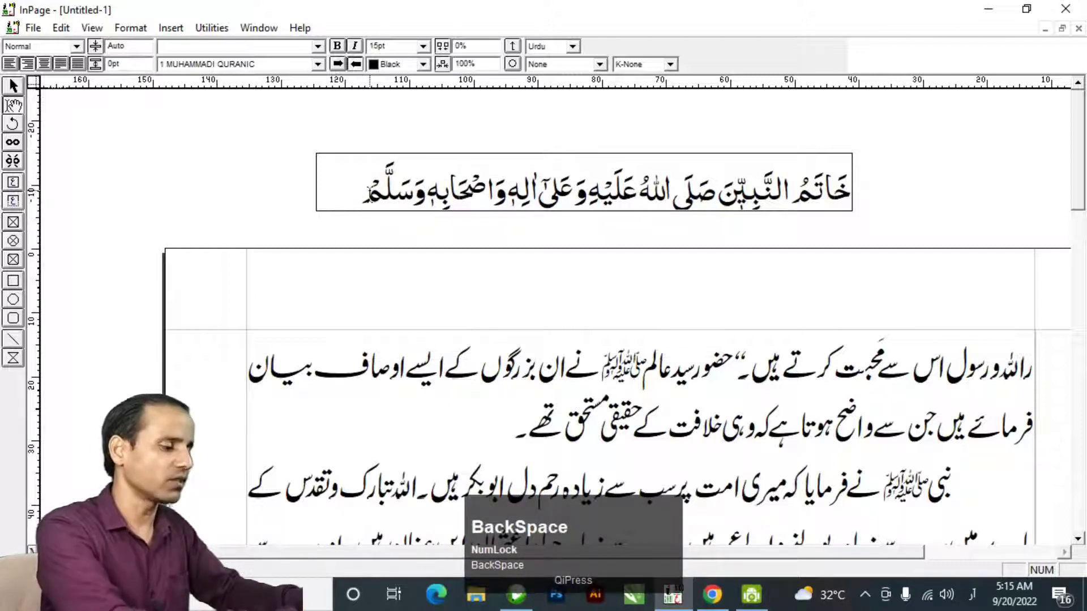
key(shift+w)
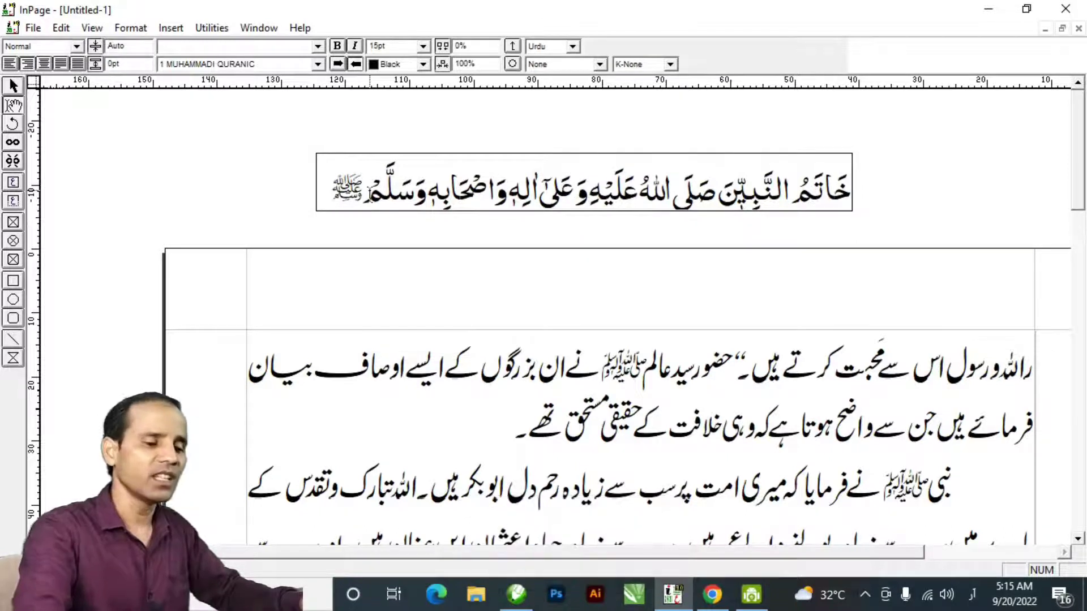
key(BackSpace)
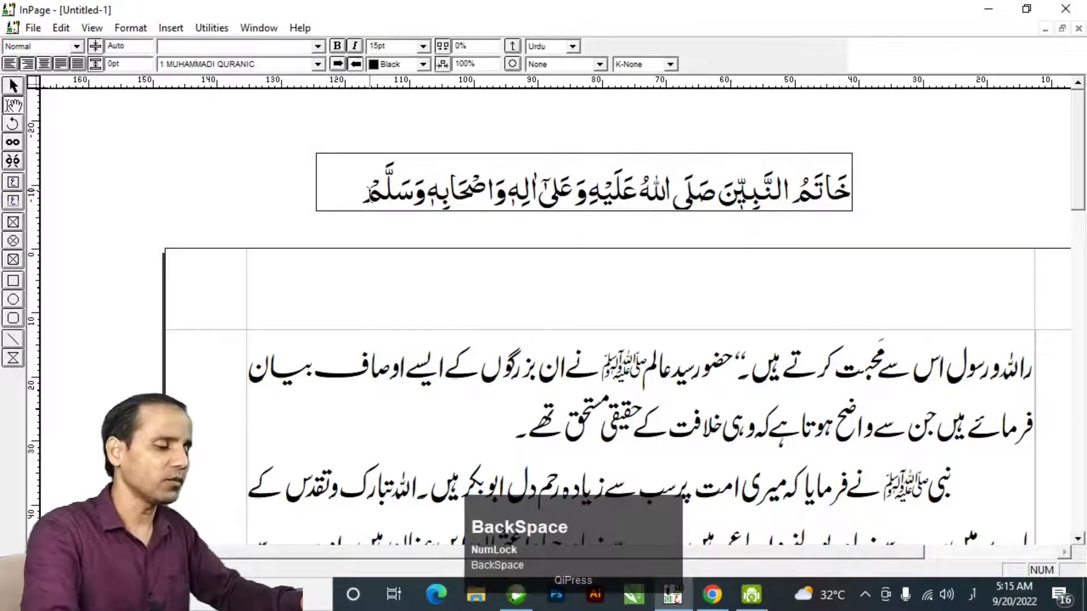
key(shift)
key(shift+b)
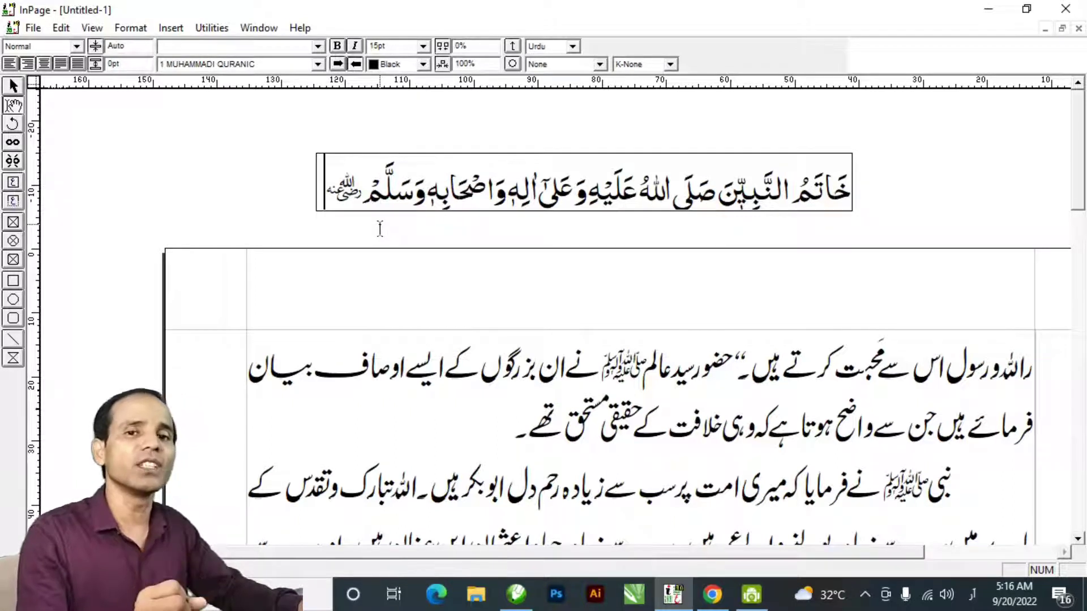
scroll(375, 226, up, 1)
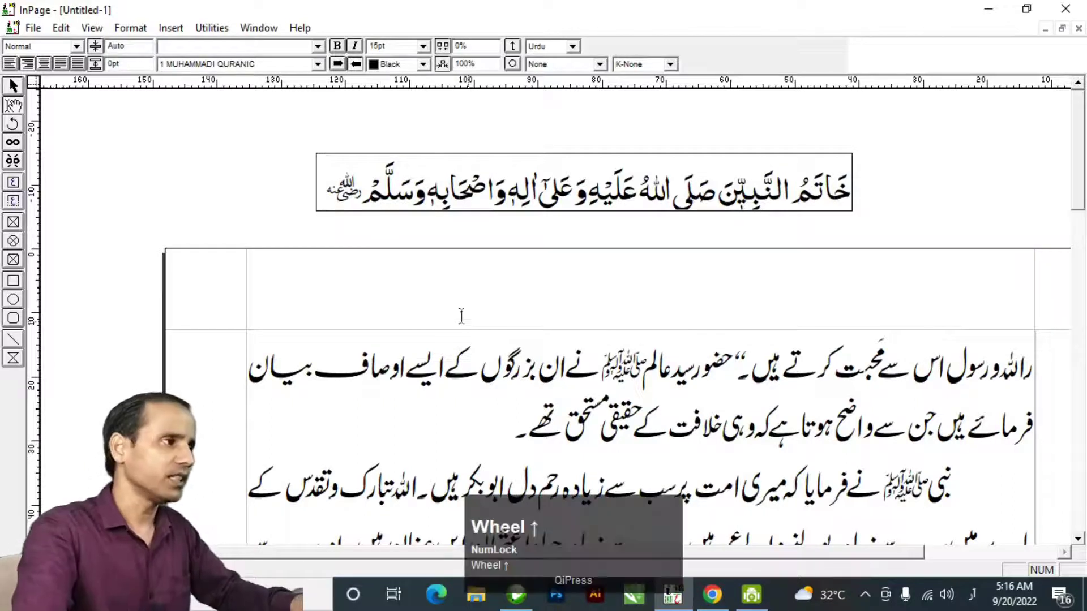
click(315, 191)
key(BackSpace)
key(BackSpace)
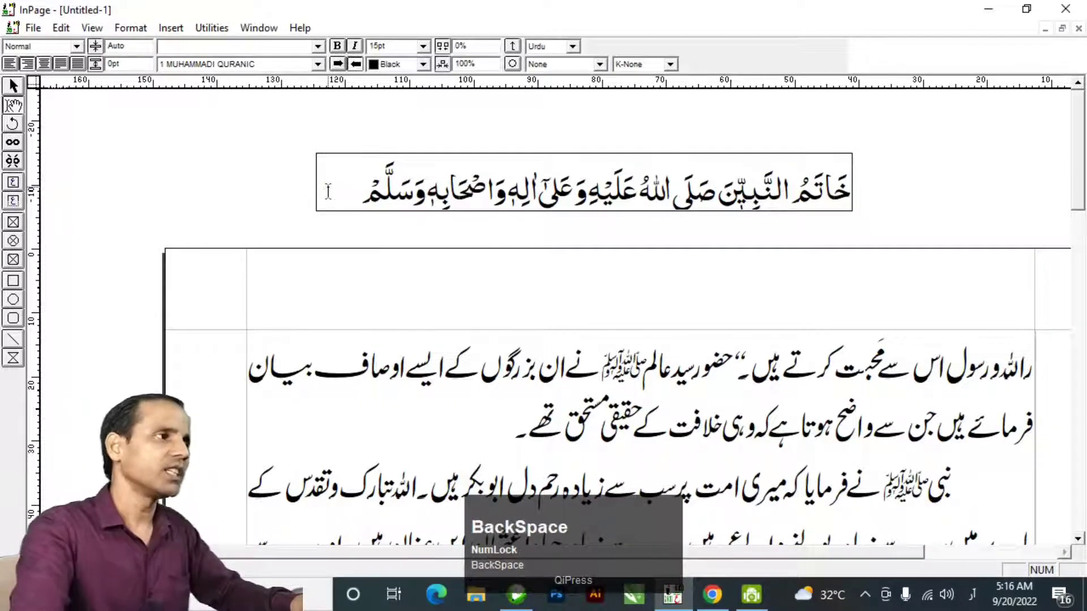
- Copy the entire خَاتَمُ النَّبِیّٖنَ blessing phrase from the text box above the page text
key(ctrl+a)
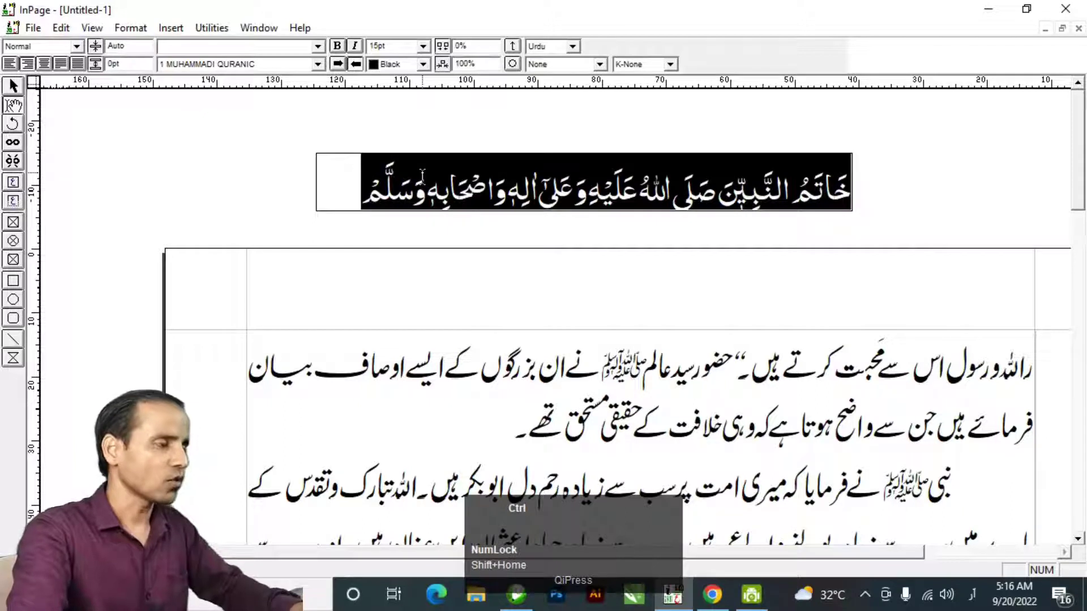
key(ctrl+c)
click(594, 187)
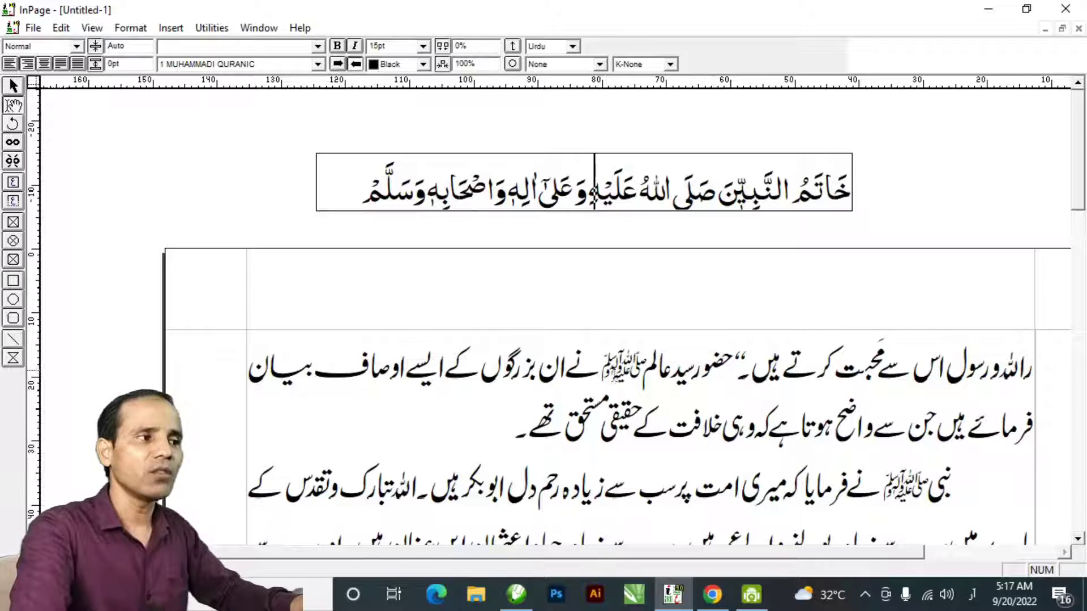
- Place the cursor in the body text, open Find Replace and enter the ﷺ ligature as the text to find
double_click(603, 368)
click(634, 365)
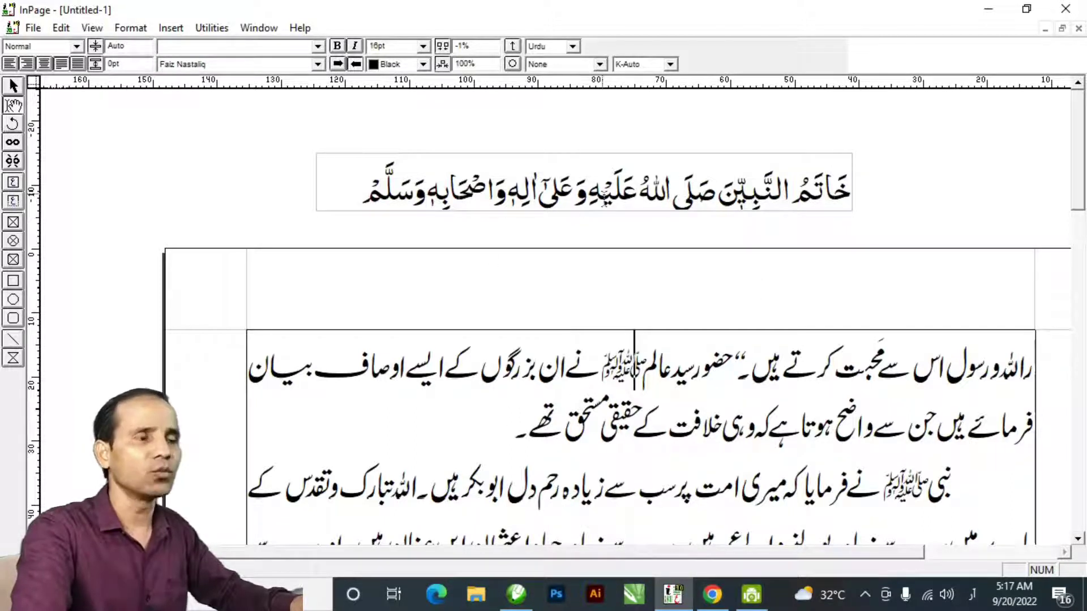
click(737, 451)
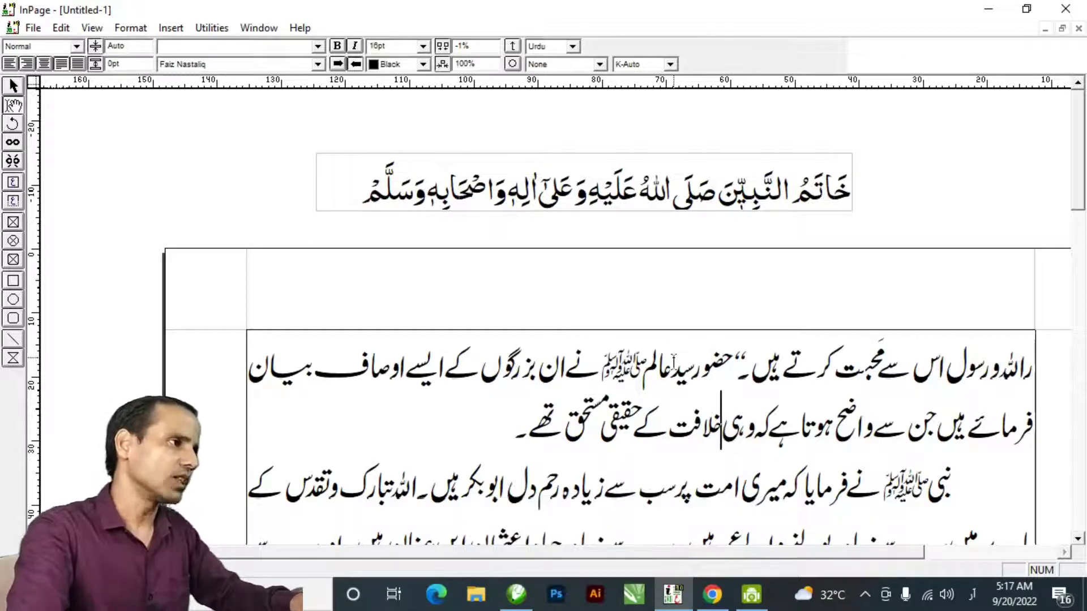
scroll(673, 357, down, 2)
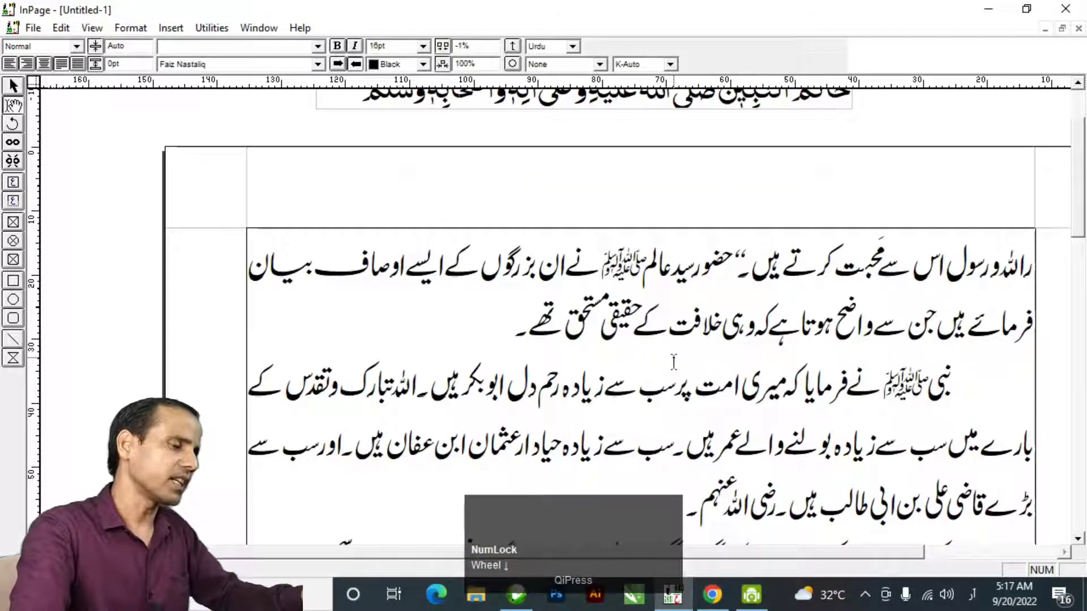
key(ctrl)
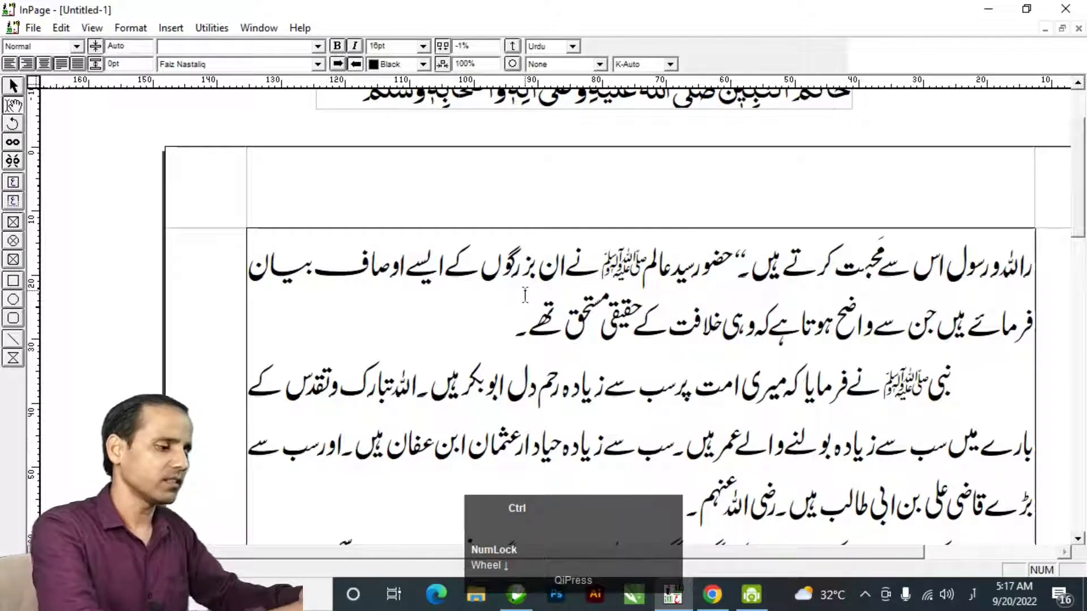
key(ctrl+f)
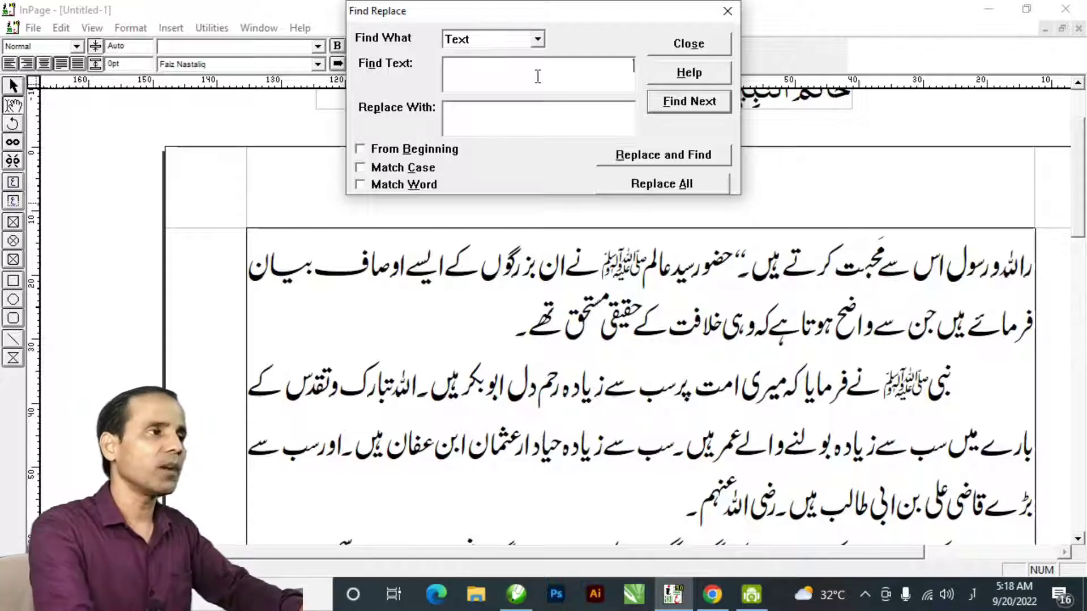
key(shift+w)
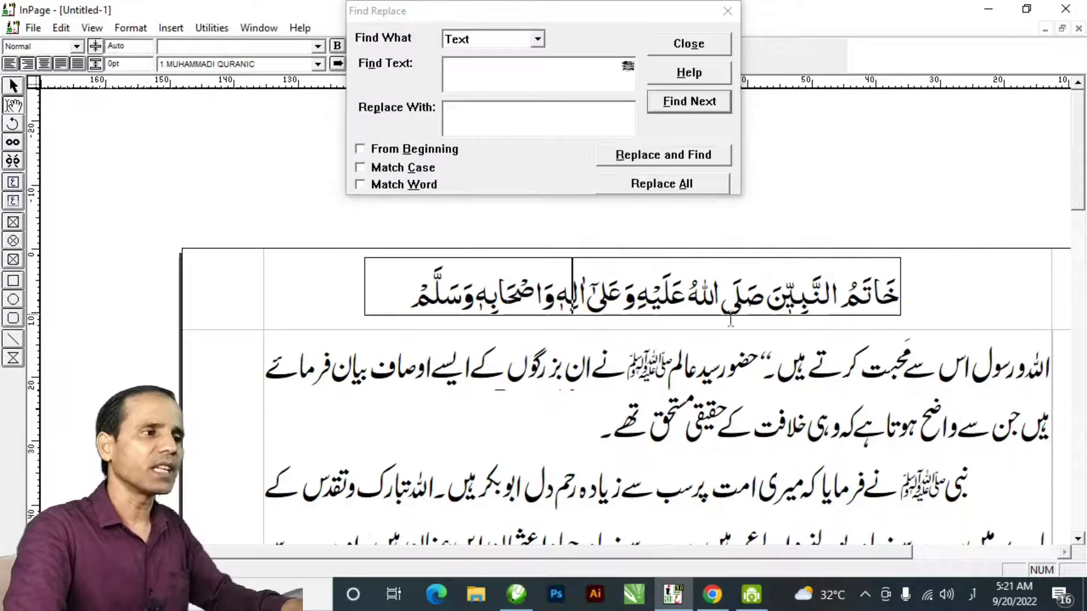
- Select the whole خَاتَمُ النَّبِیّٖنَ blessing phrase in its text box and copy it, keeping Find Replace open
click(898, 290)
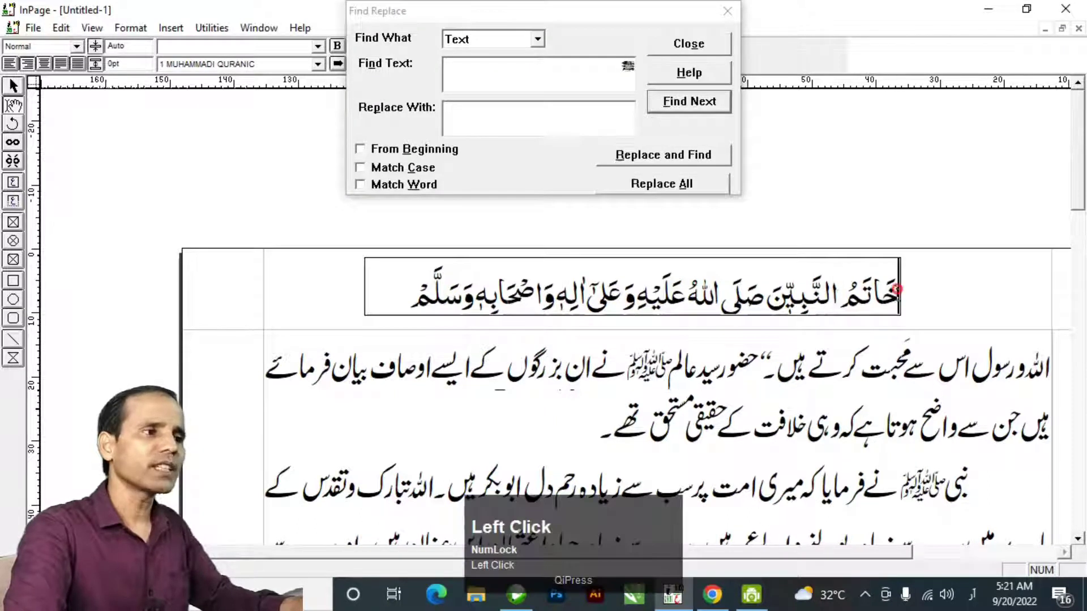
click(412, 302)
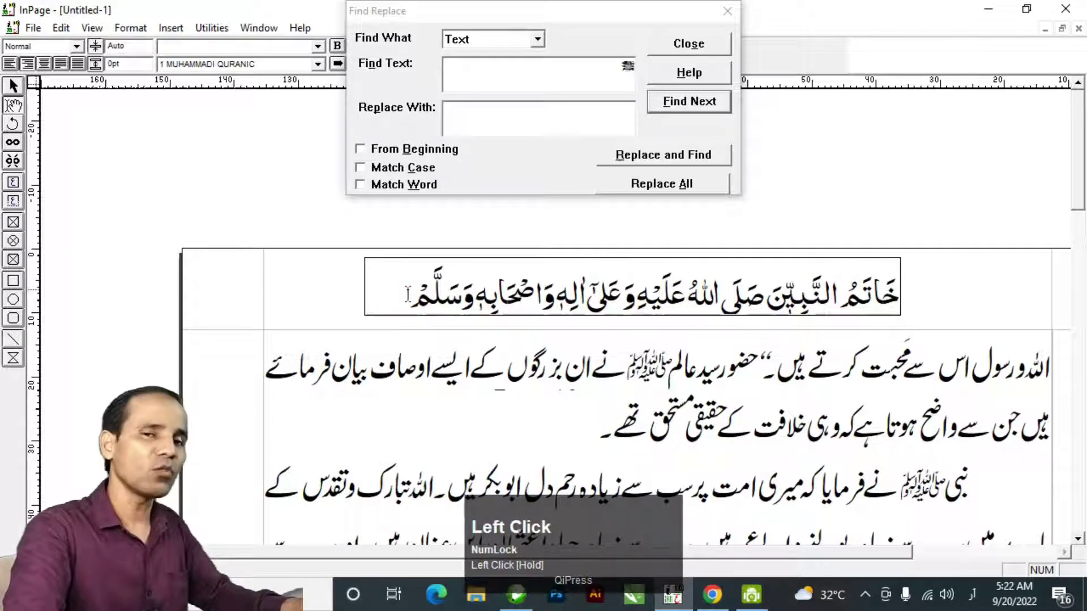
click(692, 296)
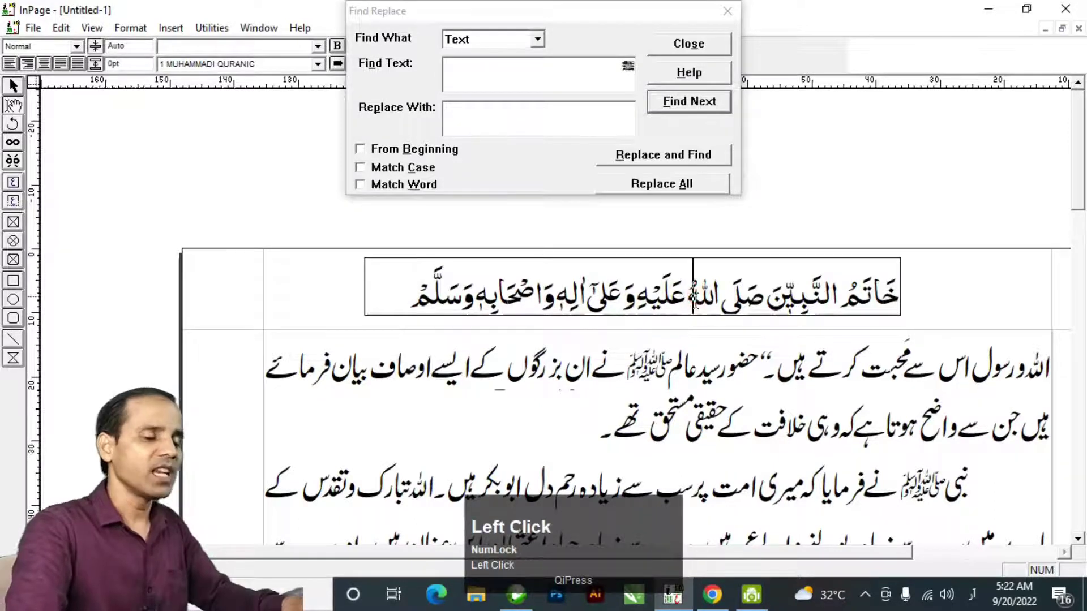
key(Home)
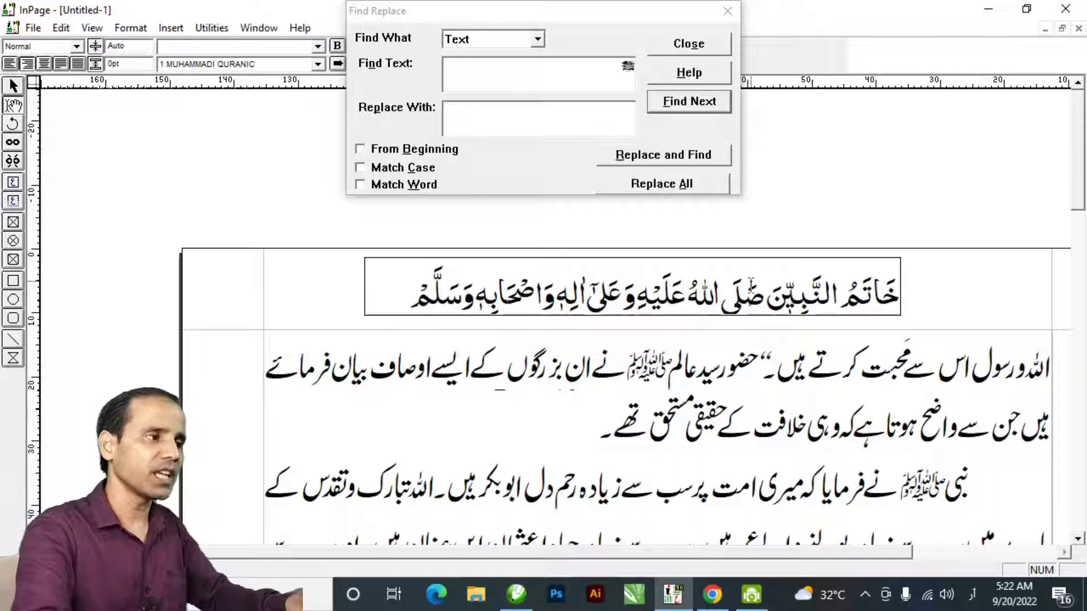
key(shift+End)
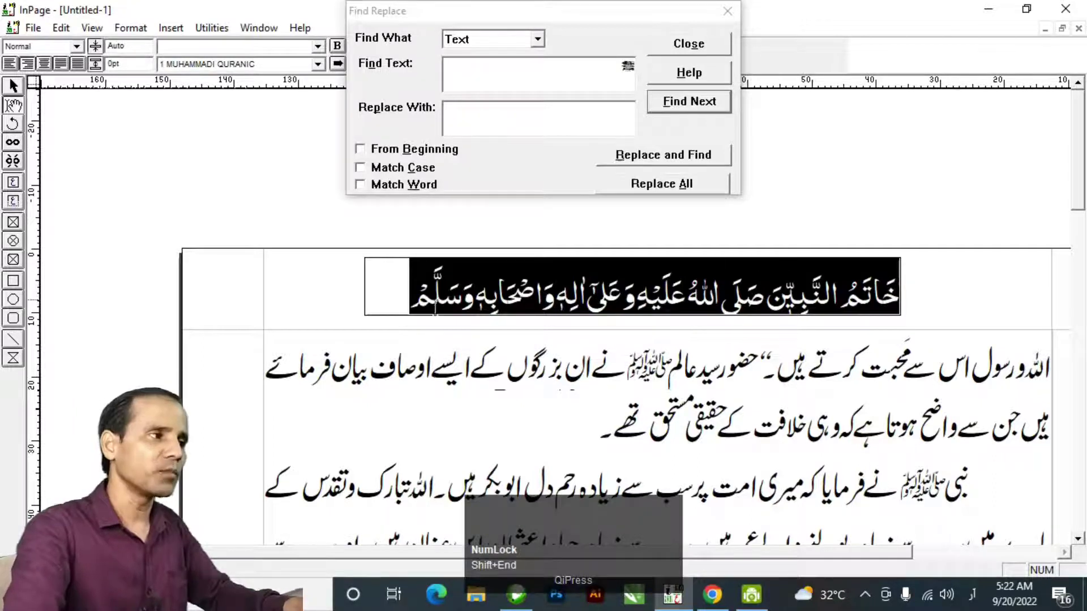
key(ctrl+c)
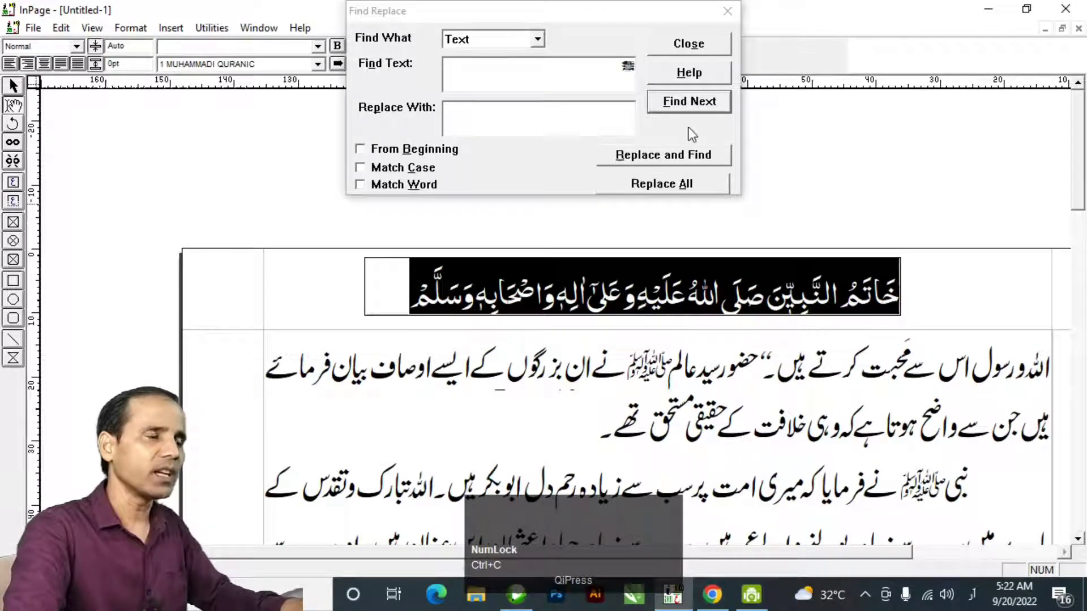
- Find the first ﷺ in the body text and paste the copied blessing phrase over it
click(660, 17)
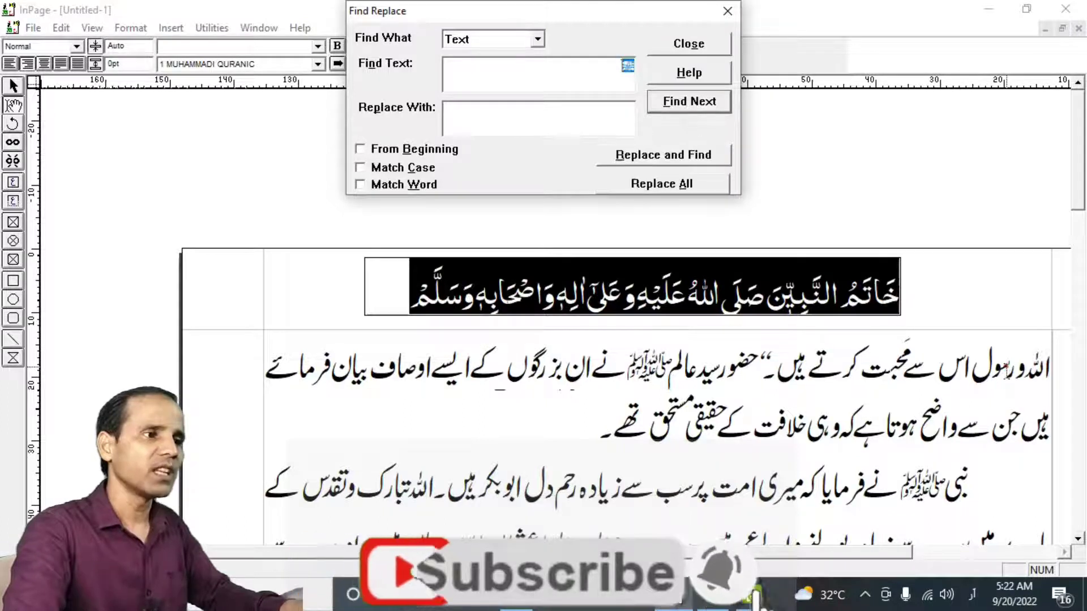
click(679, 419)
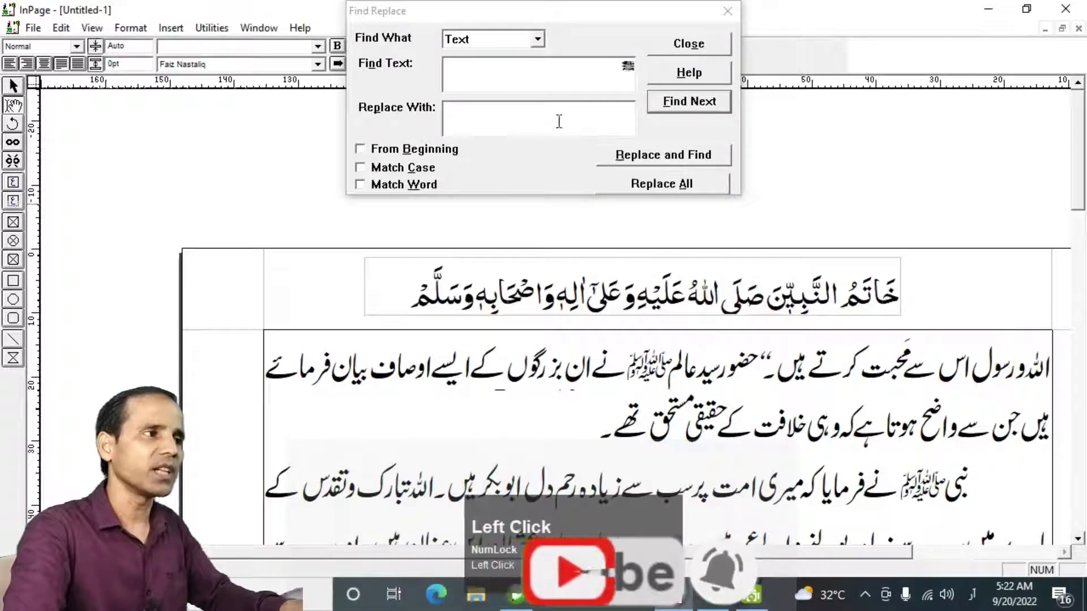
click(689, 100)
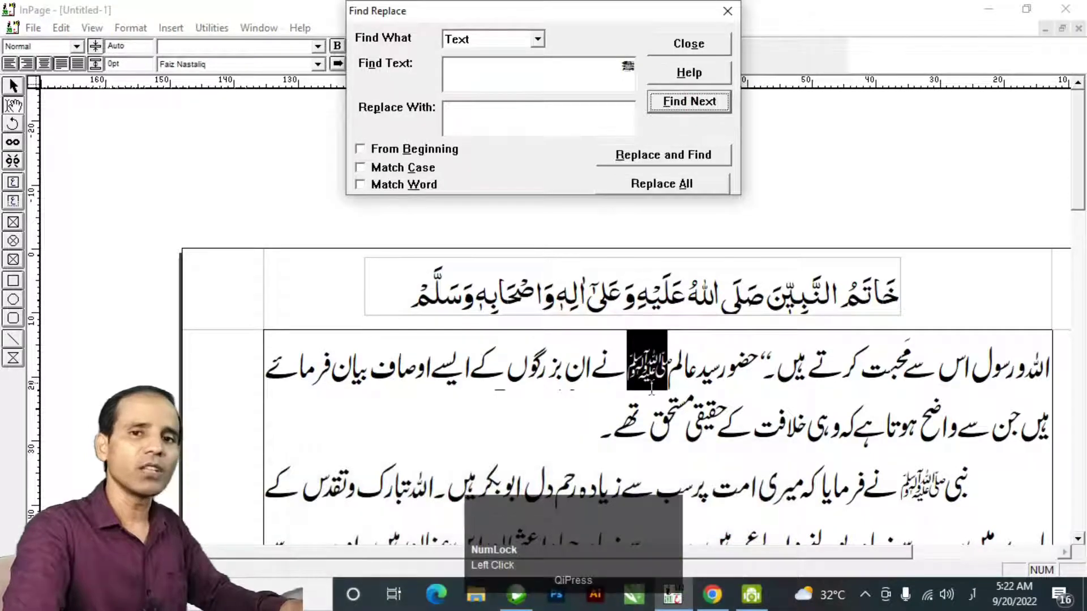
click(806, 14)
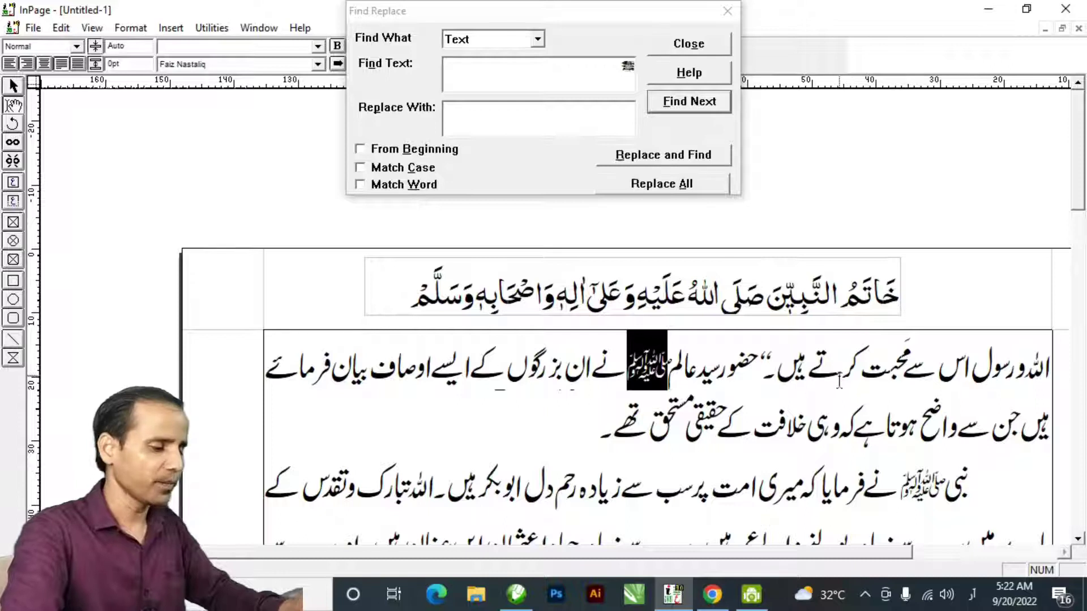
key(ctrl)
key(ctrl+v)
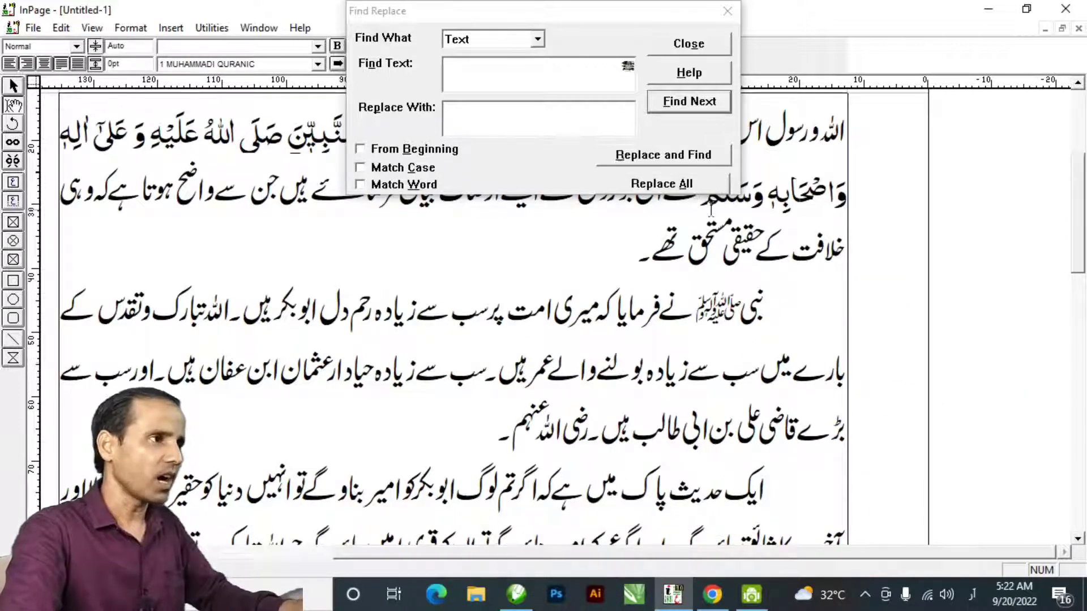
- Replace the next three ﷺ ligatures, after نبی, حضور and حضرت اقدس, with the copied blessing phrase, finding and pasting over each in turn
click(698, 106)
key(ctrl+v)
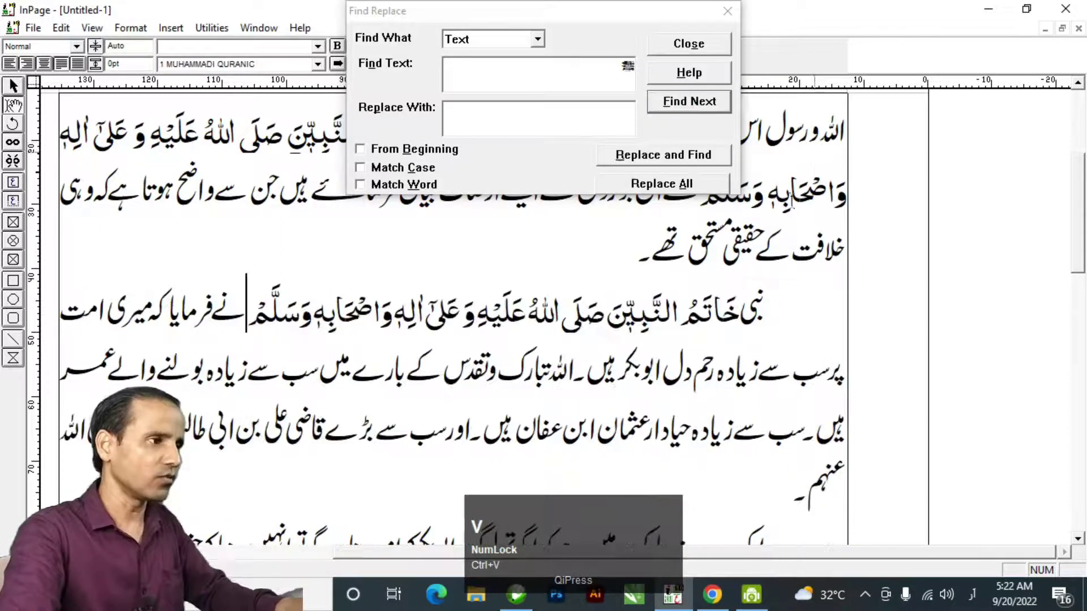
click(681, 104)
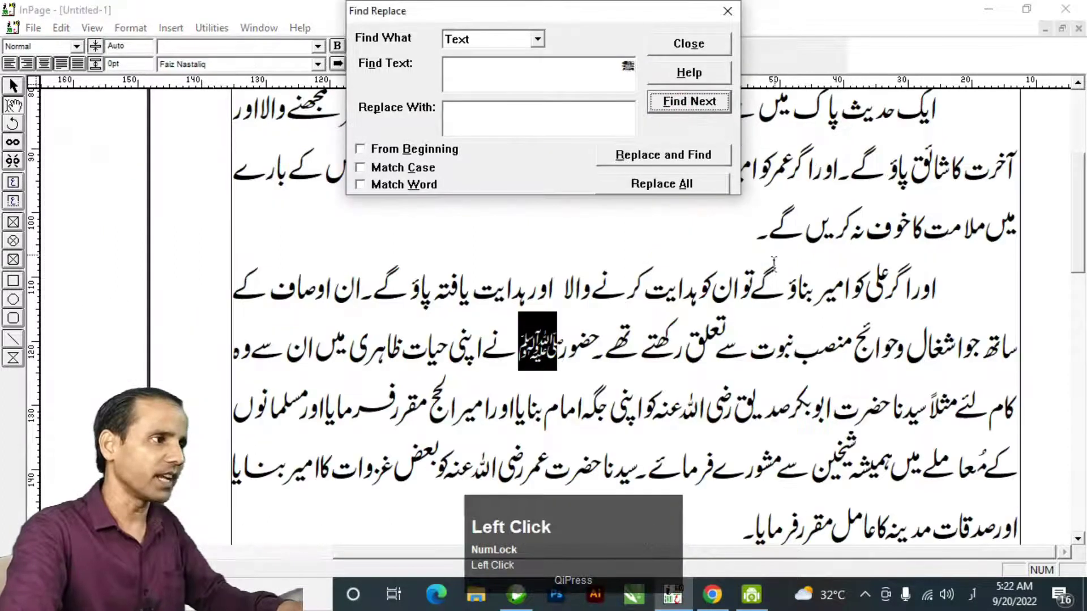
key(ctrl+v)
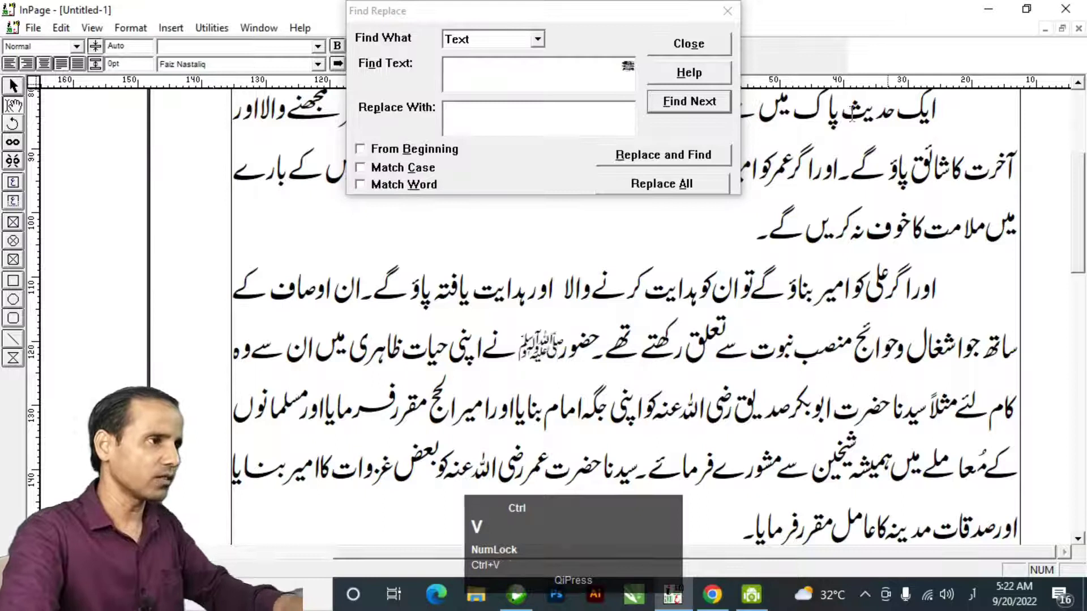
click(689, 104)
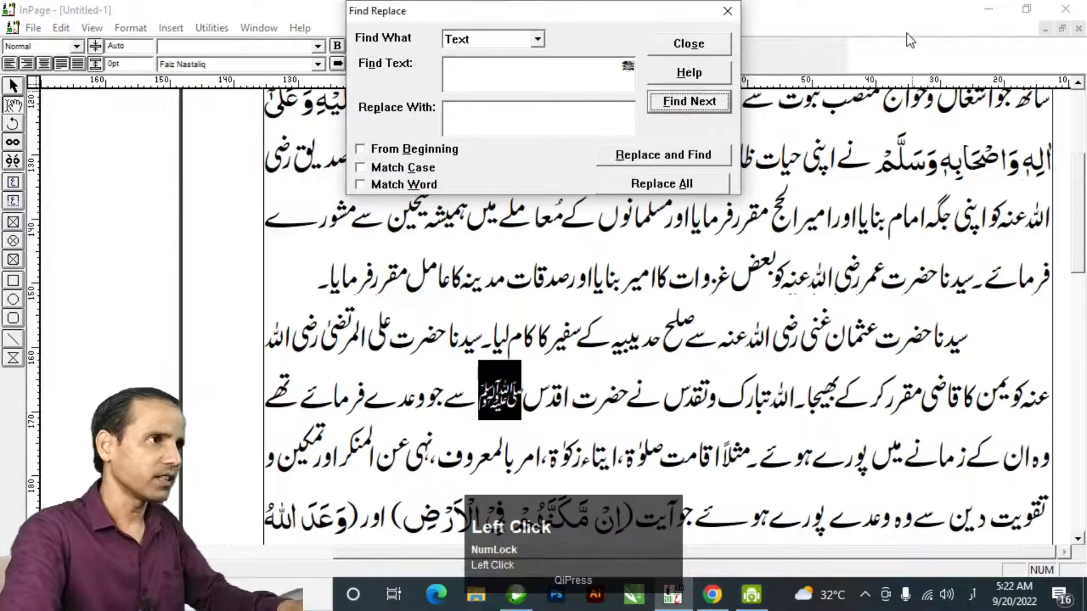
key(ctrl+v)
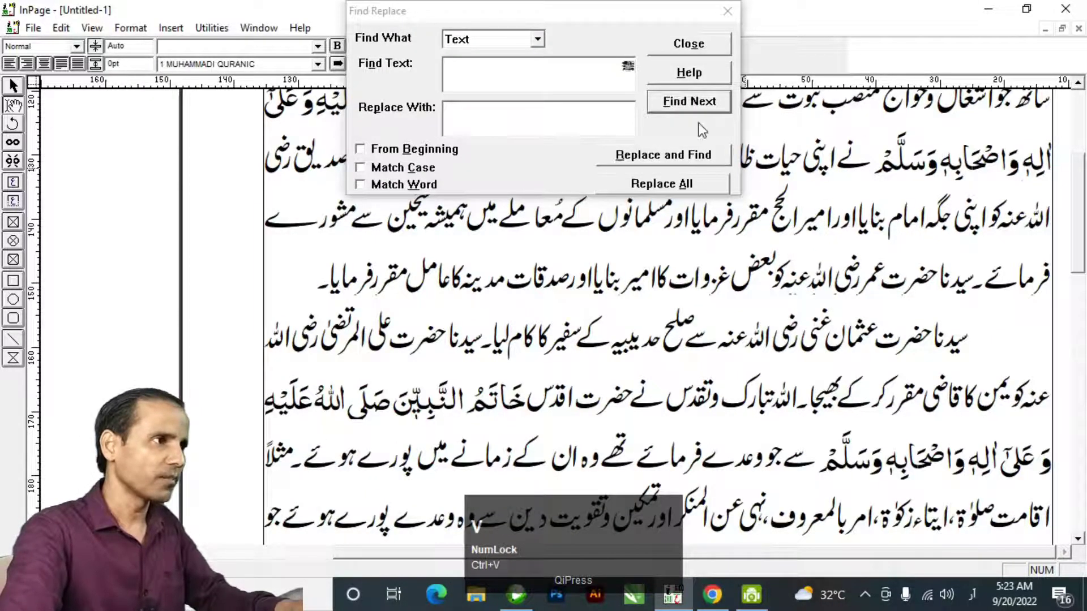
- Find the following two ﷺ ligatures, after خود حضور اقدس and جیسا کہ حضور اقدس, and paste the blessing phrase over both
click(689, 103)
click(885, 28)
key(ctrl+v)
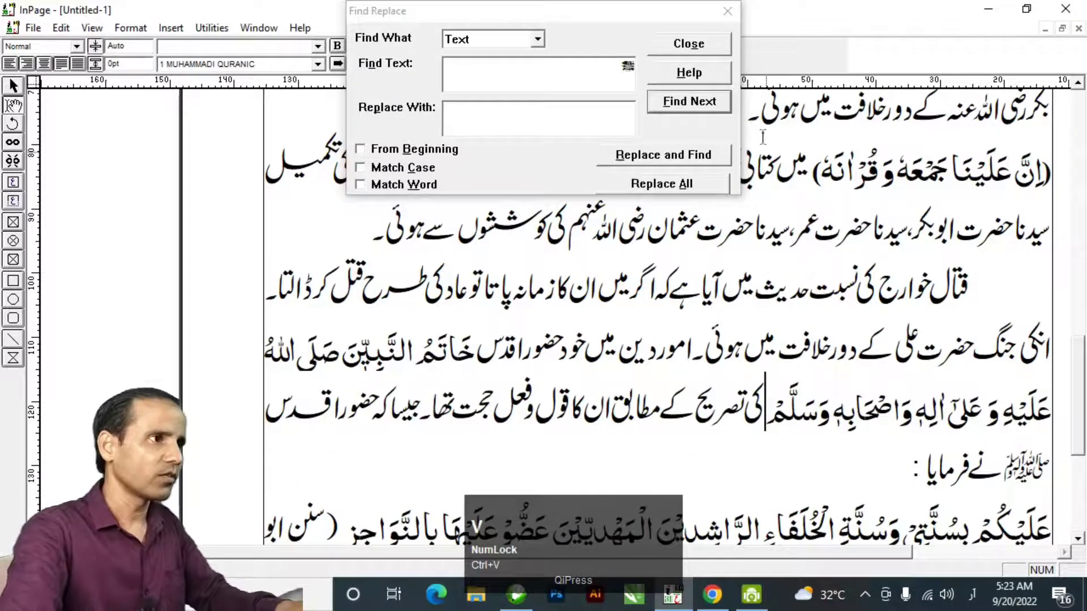
click(690, 103)
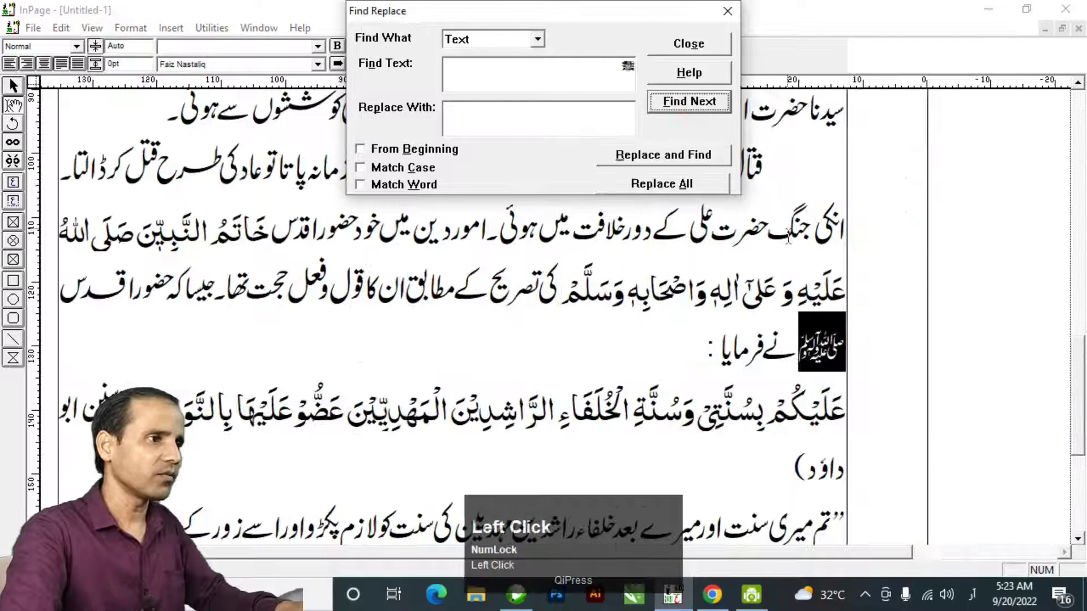
click(835, 32)
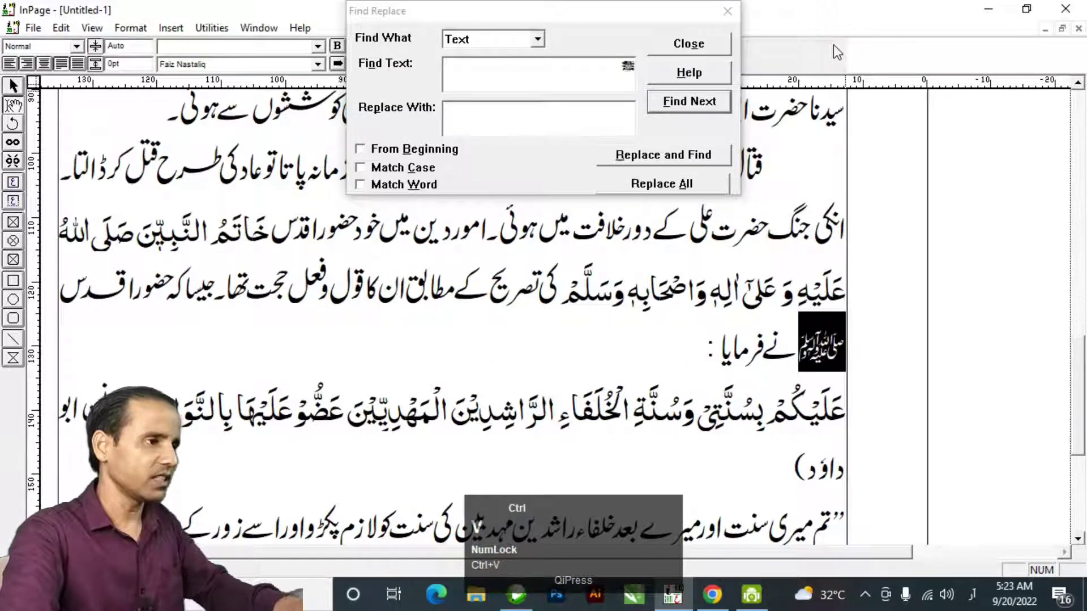
key(ctrl+v)
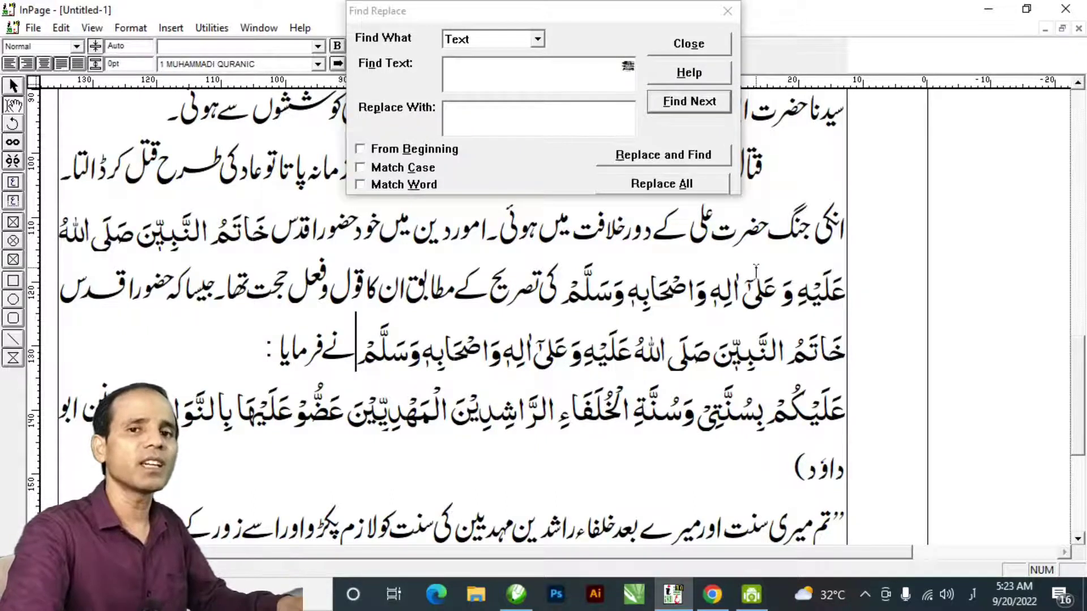
- Review the replaced phrases across the page and compare the font of a pasted blessing phrase with that of the surrounding Urdu text
click(755, 270)
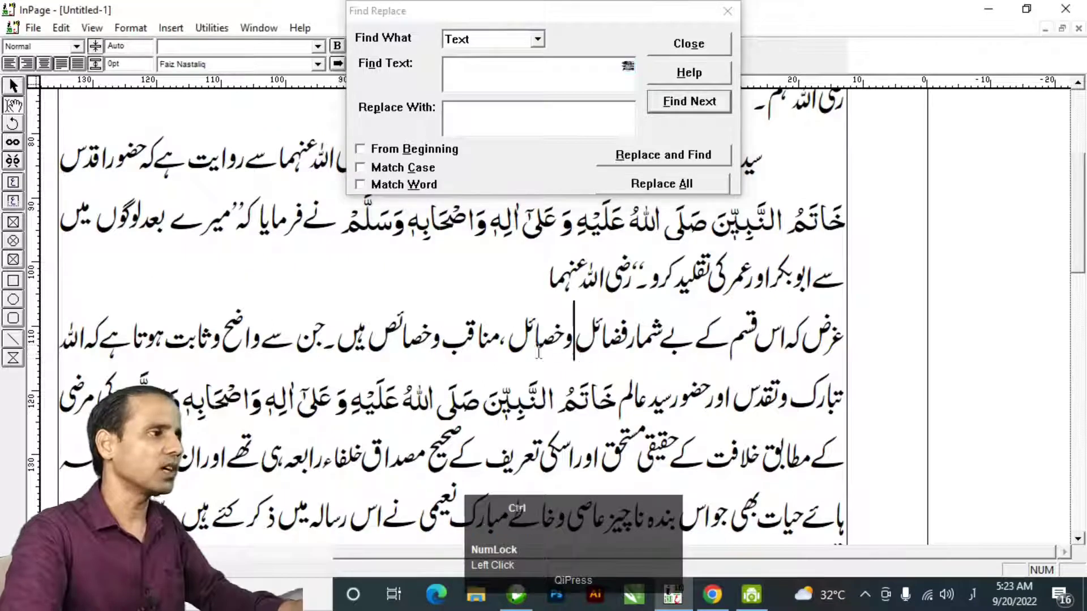
ctrl+right_click(788, 355)
scroll(788, 355, down, 2)
scroll(789, 355, up, 5)
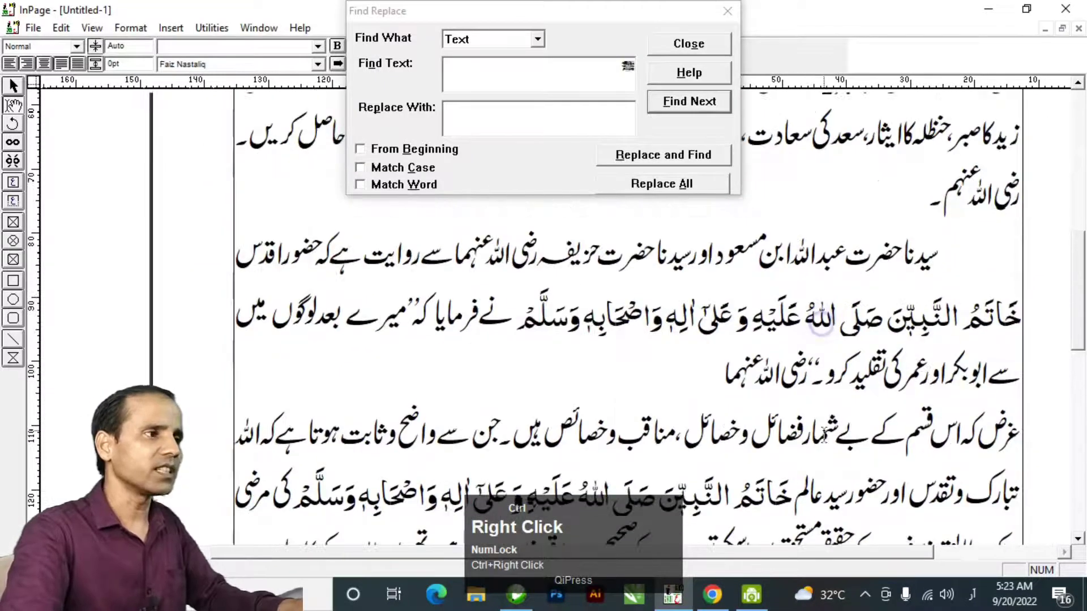
scroll(819, 392, up, 6)
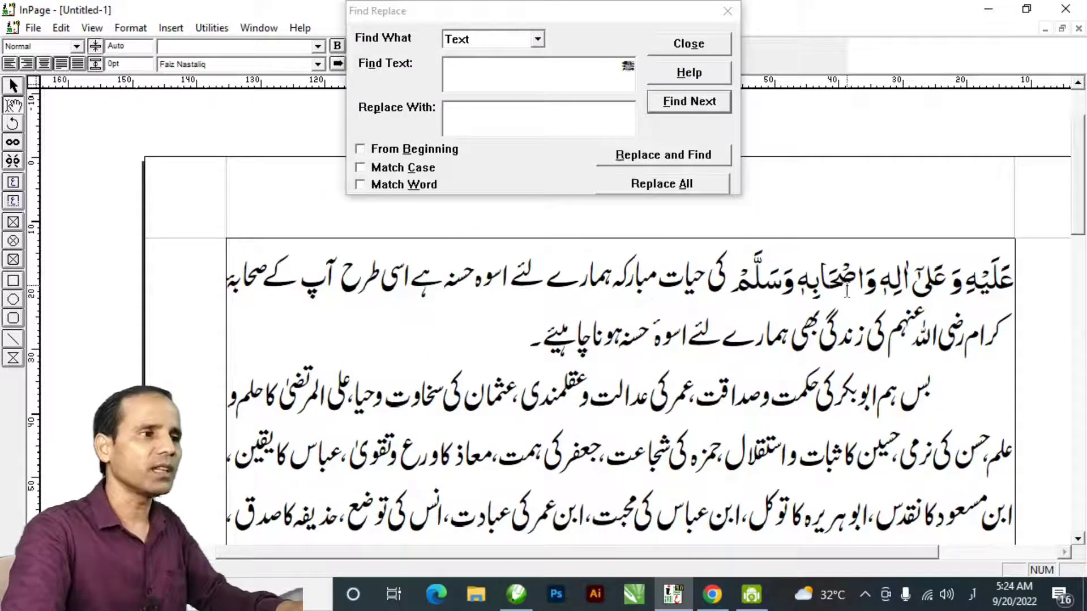
scroll(740, 365, down, 8)
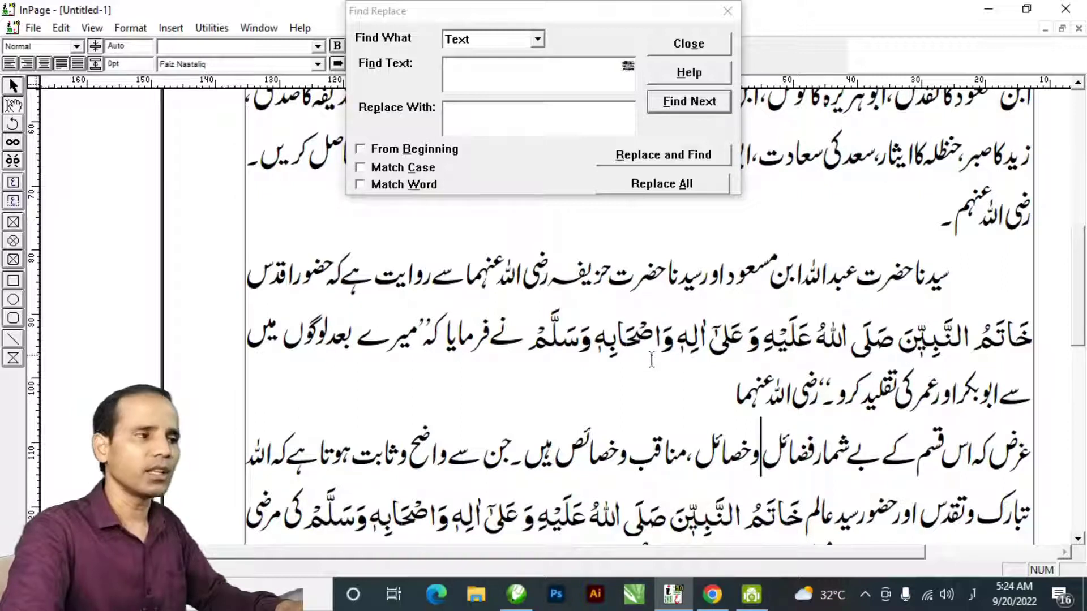
click(583, 339)
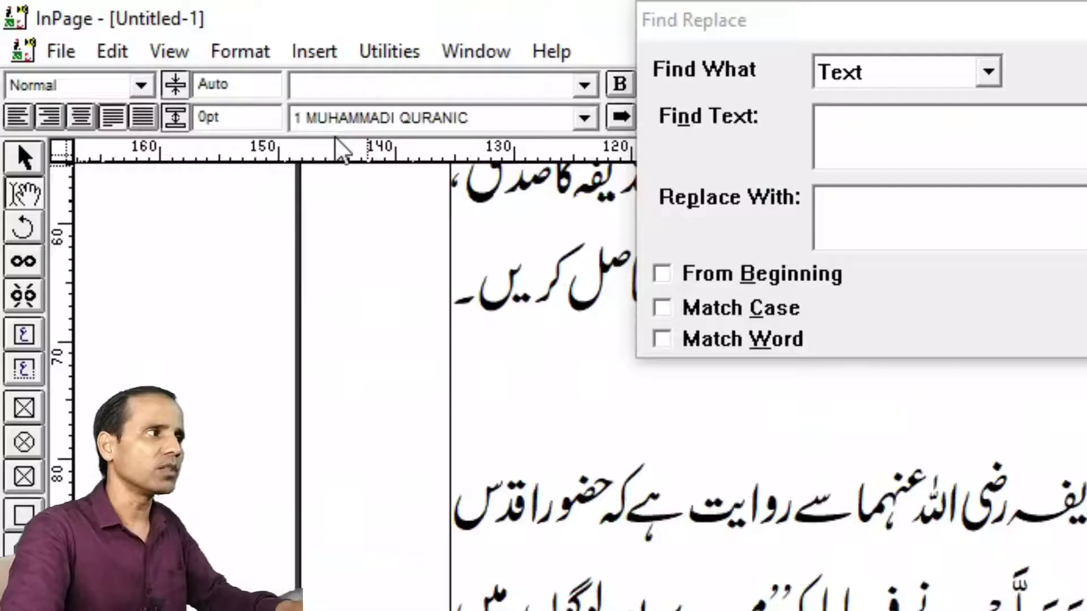
click(1078, 481)
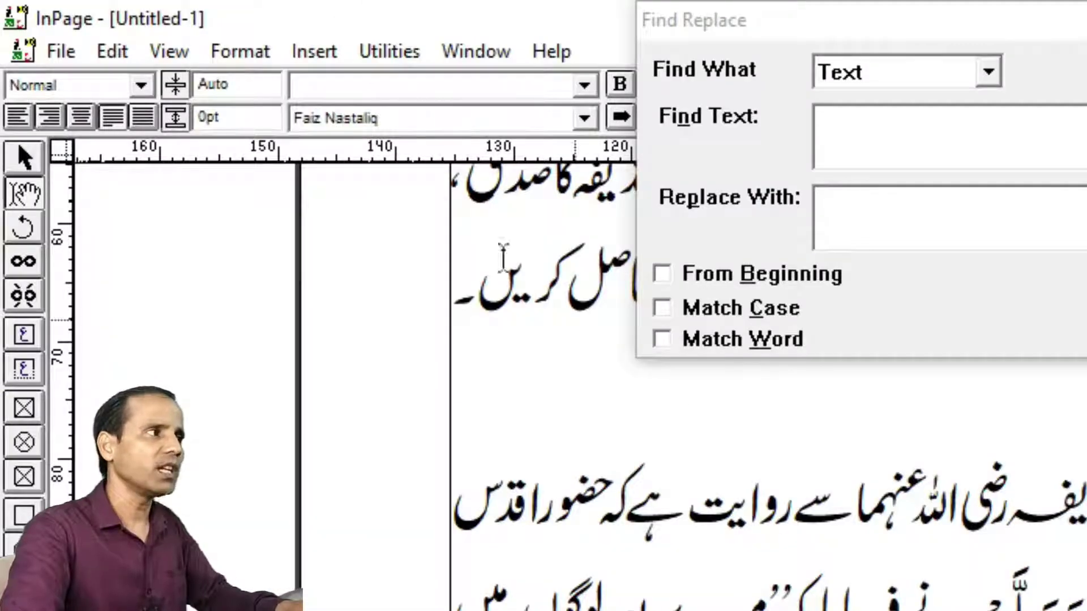